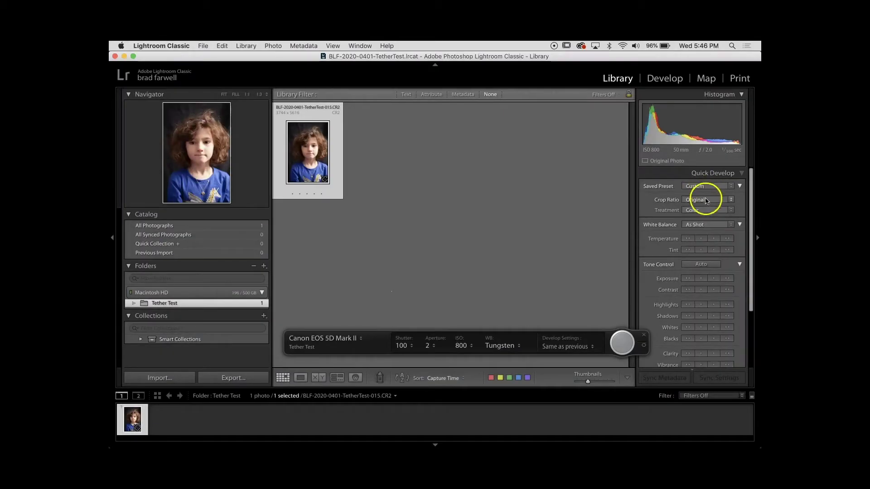
Step: Switch to the Develop module and convert the portrait to the Black & White treatment
left_click(704, 211)
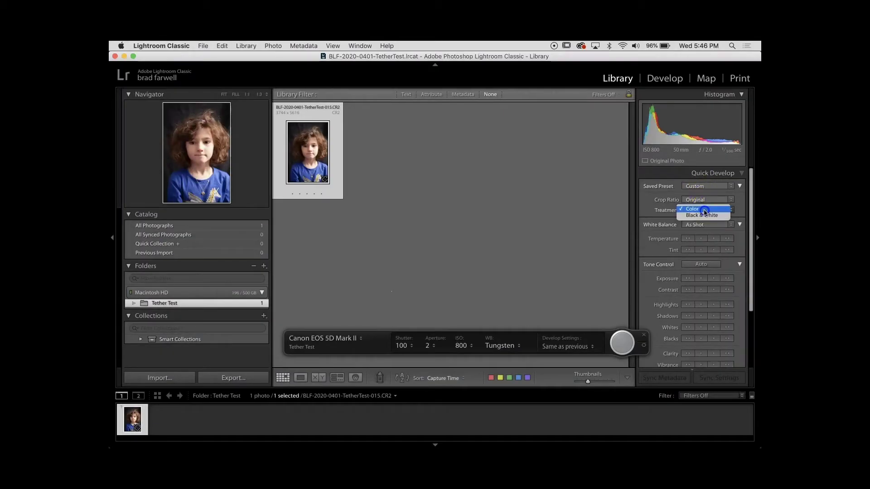
left_click(557, 198)
left_click(667, 78)
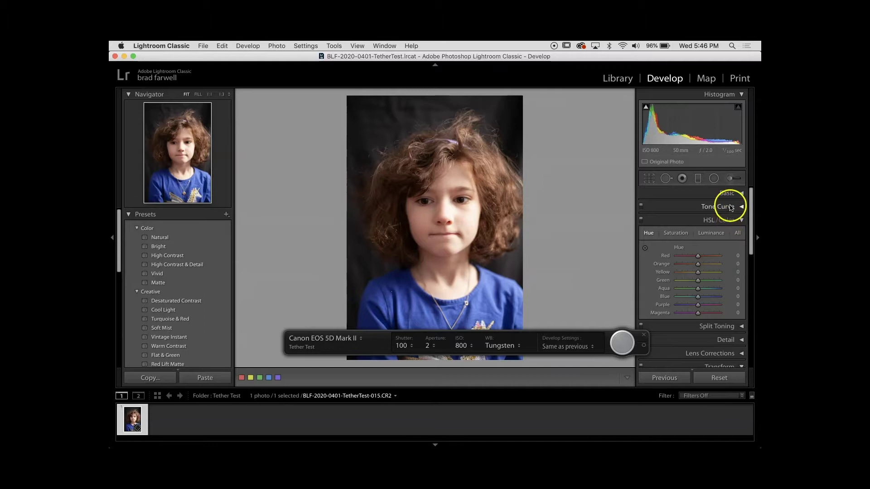
left_click(725, 194)
left_click(724, 206)
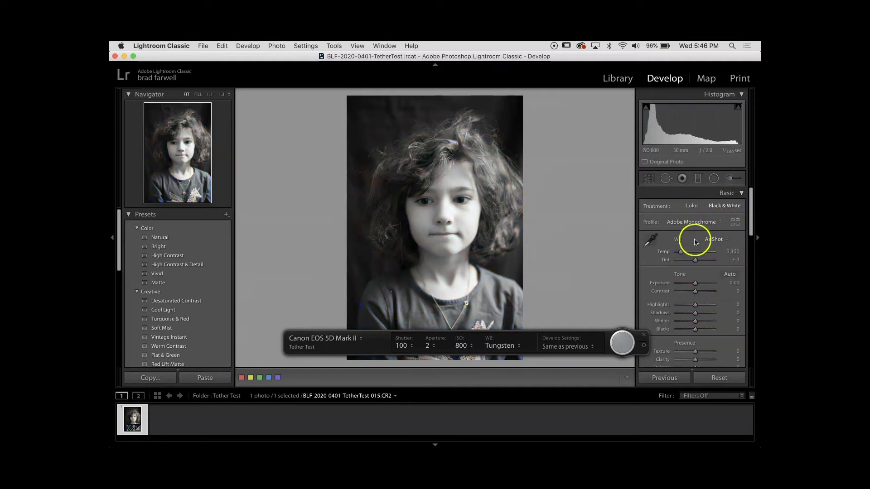
Step: Lower the portrait's Highlights to -44
scroll(701, 287, "down", 5)
scroll(702, 288, "down", 2)
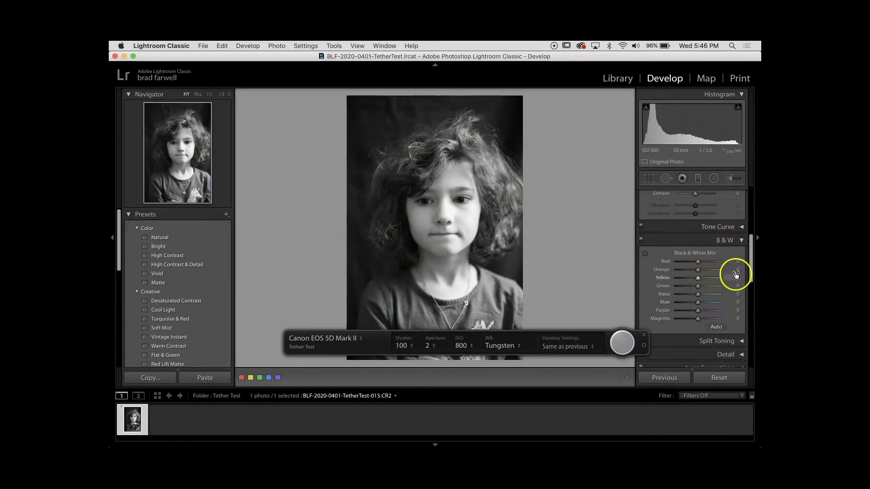
scroll(734, 272, "up", 8)
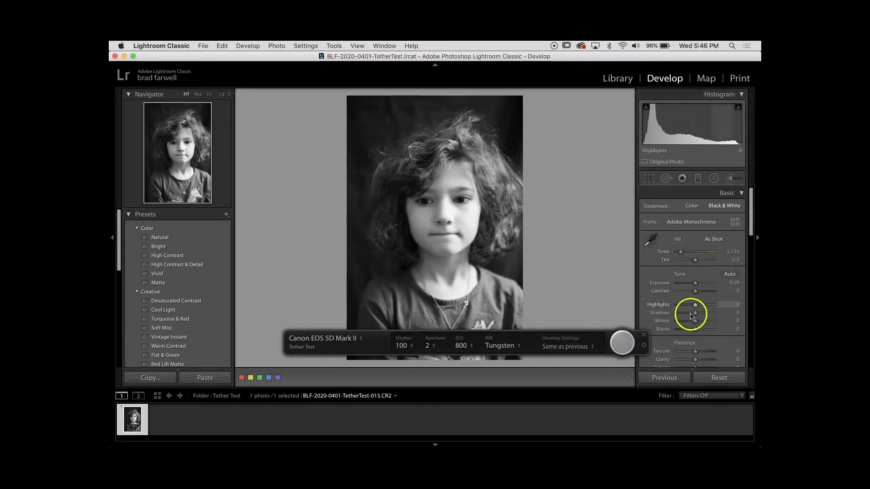
mouse_move(695, 305)
left_mouse_down()
mouse_move(672, 309)
mouse_move(687, 307)
left_mouse_up()
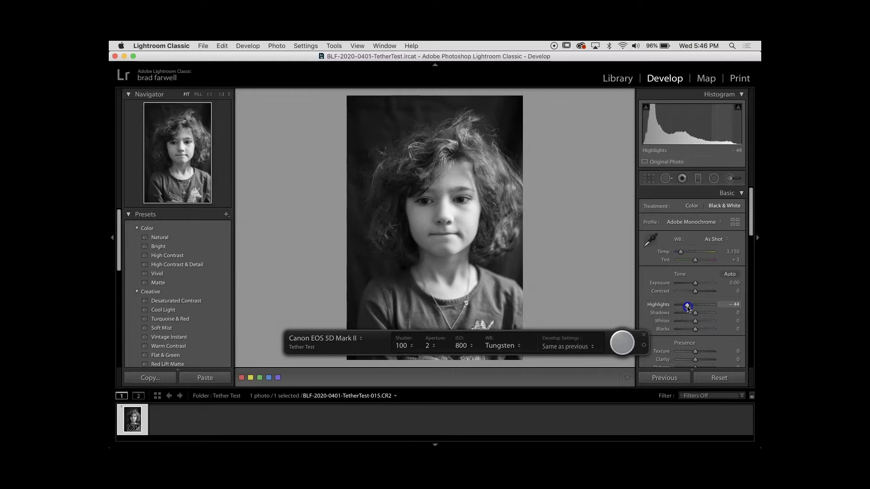
left_click_drag(688, 308, 687, 308)
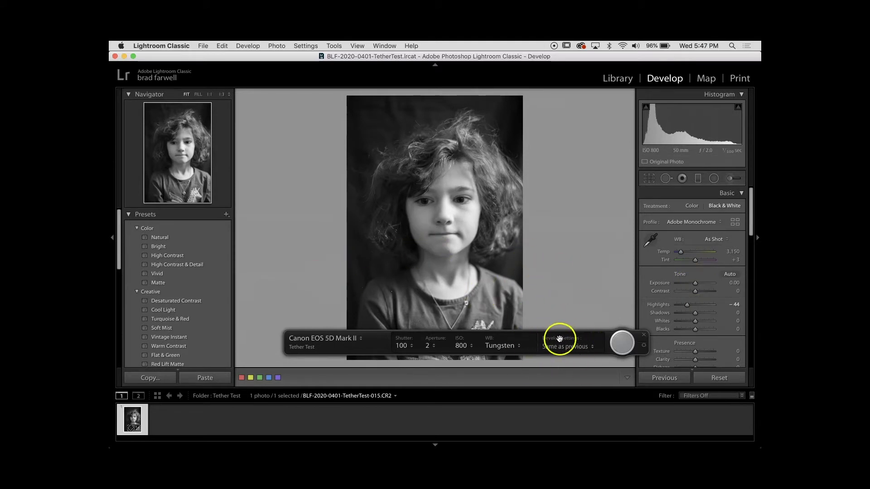
Step: Create a develop preset named "black and white portrait" that stores Treatment & Profile, Basic Tone, Black & White Mix and Process Version
left_click(575, 349)
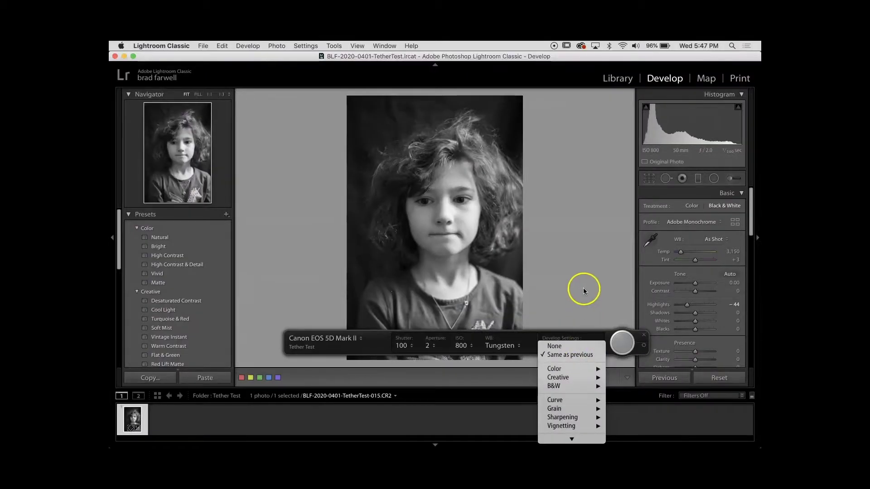
left_click(584, 290)
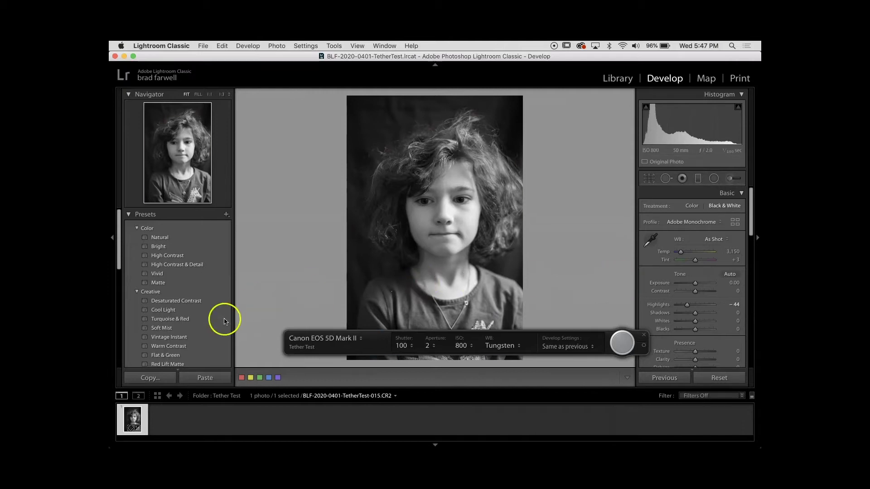
mouse_move(211, 229)
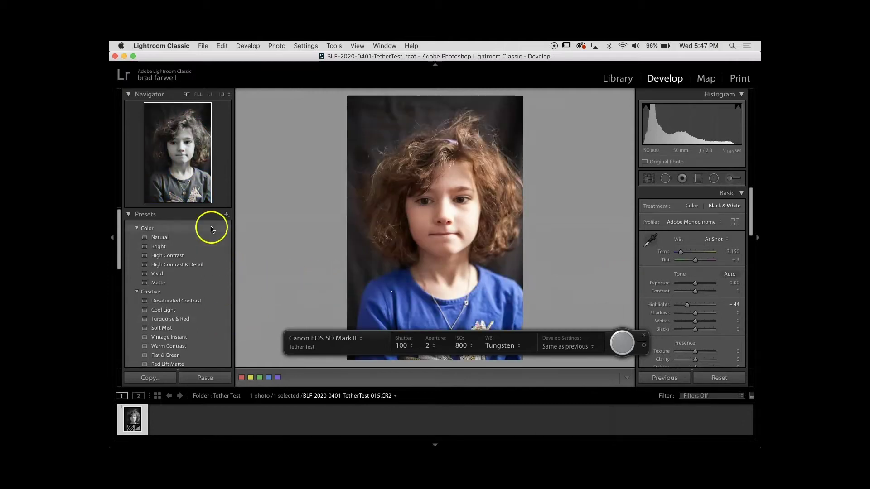
left_click(226, 214)
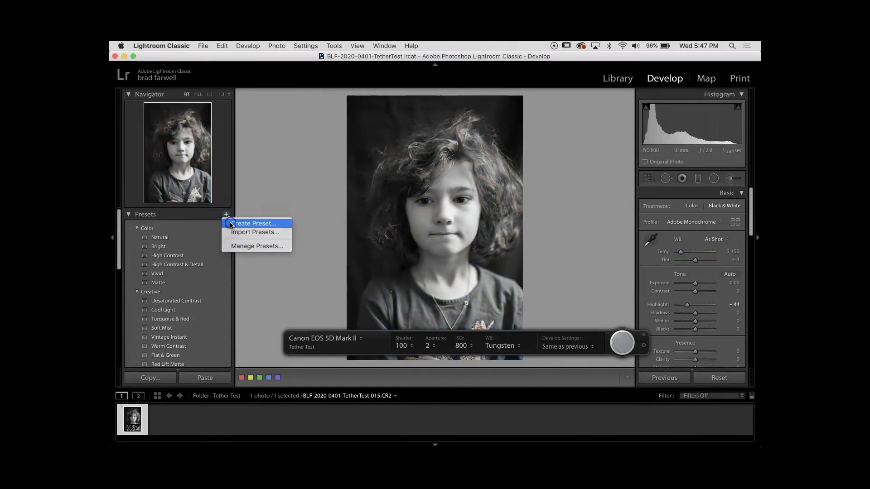
left_click(231, 224)
type("b")
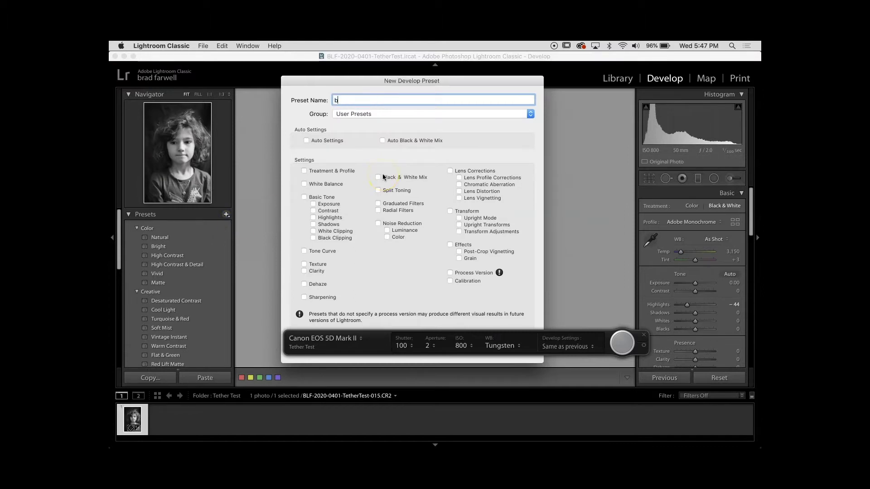
type("lack and white portrait")
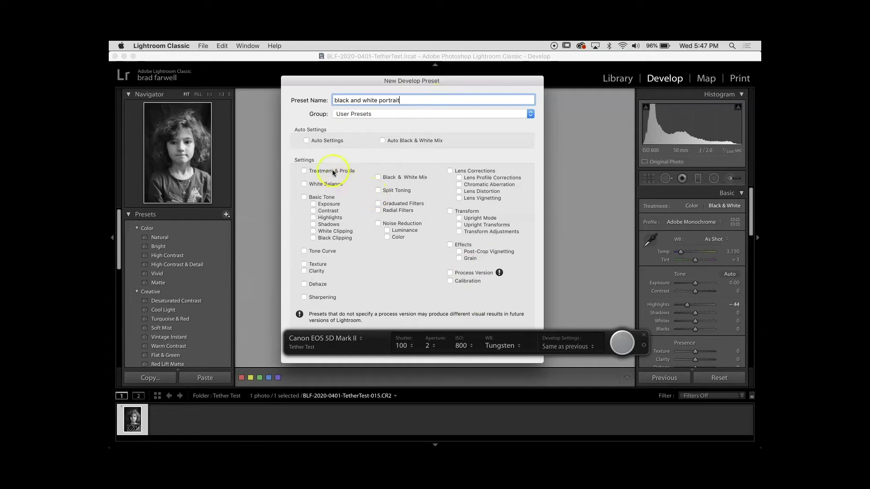
left_click(304, 171)
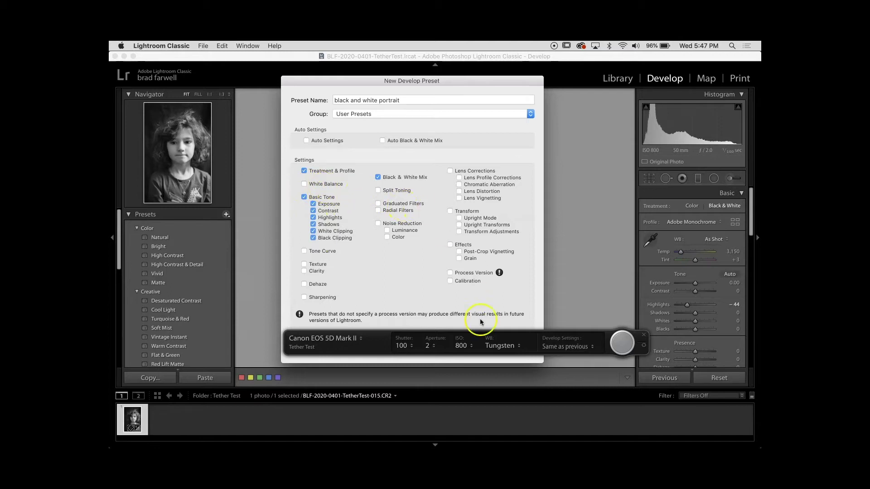
left_click(453, 274)
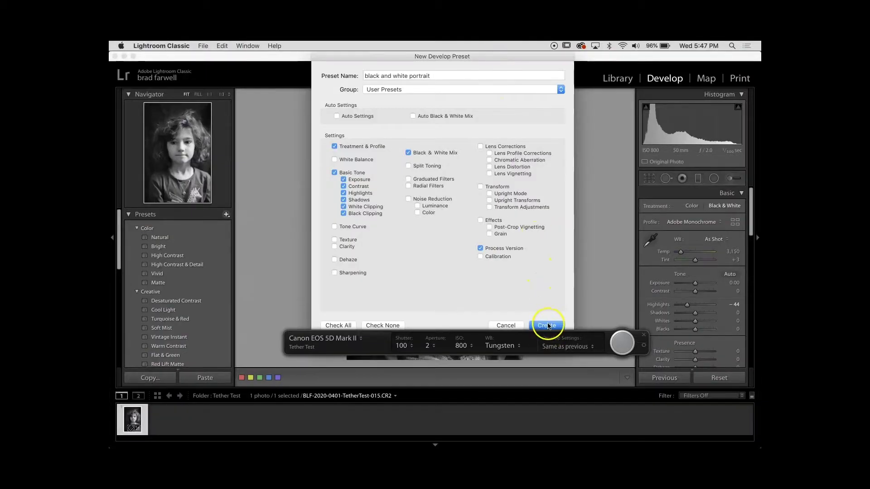
left_click(548, 324)
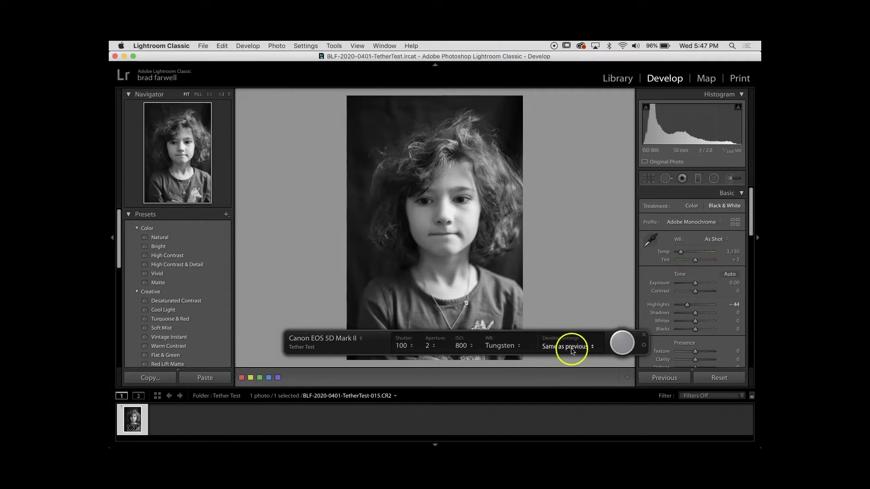
Step: Set the tethered capture's Develop Settings to the user preset "black and white portrait"
left_click(568, 348)
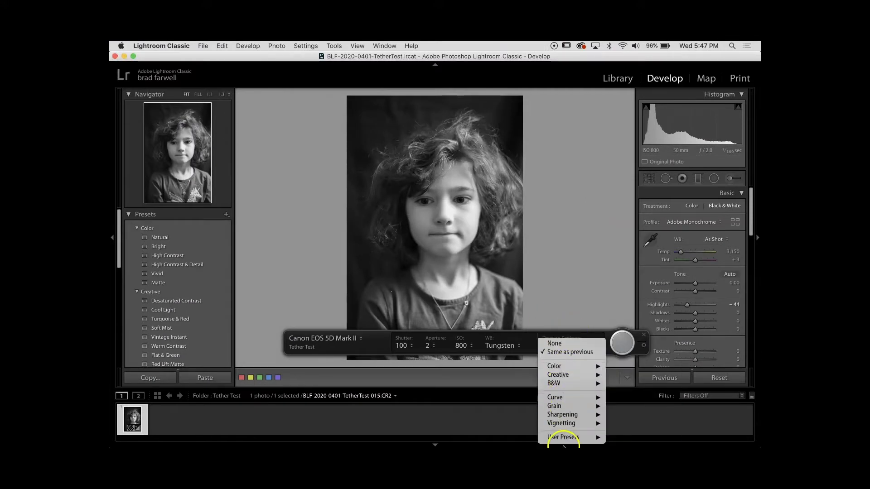
mouse_move(566, 437)
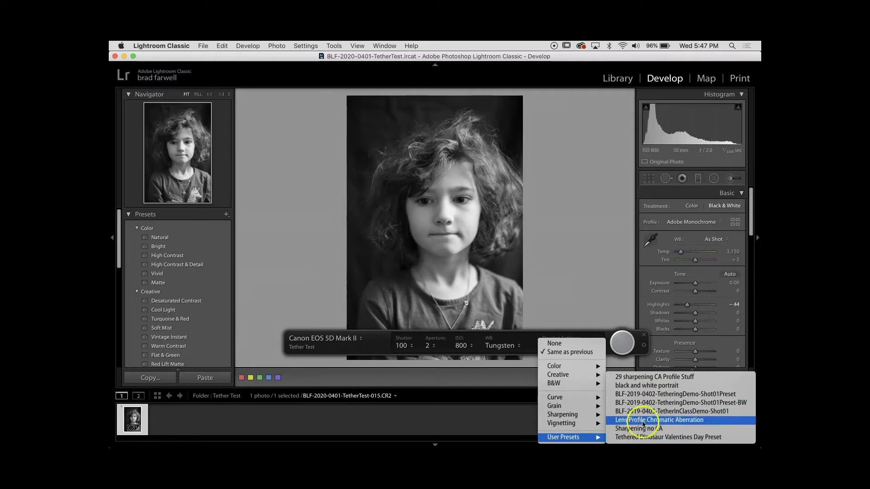
left_click(646, 386)
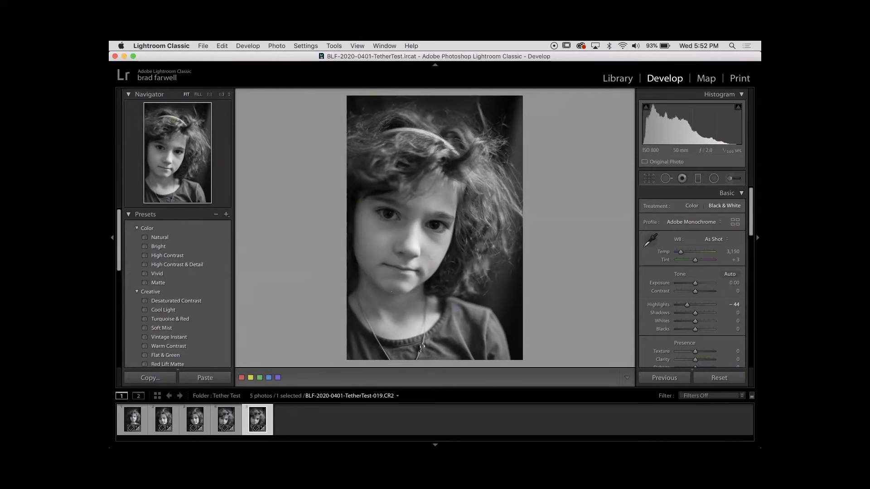
Step: Open the Auto Import Settings and set the watched folder to a new Desktop folder named "Hypothetical Folder"
left_click(203, 46)
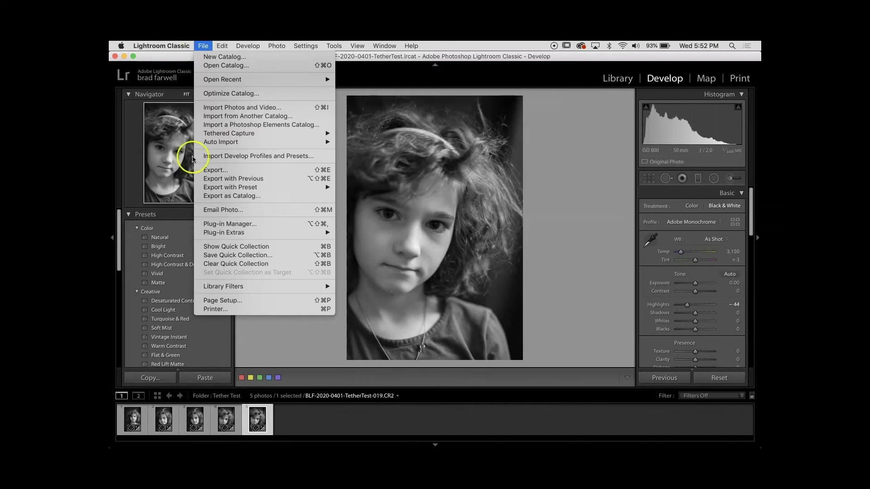
mouse_move(218, 143)
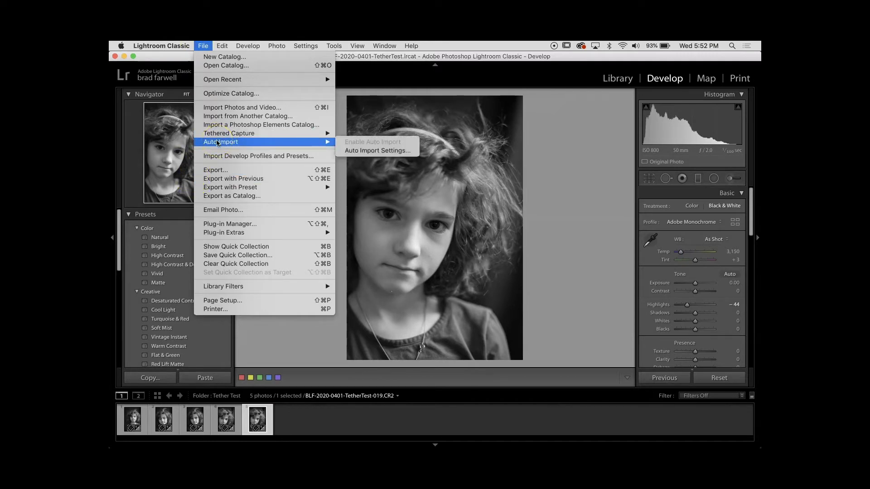
left_click(341, 151)
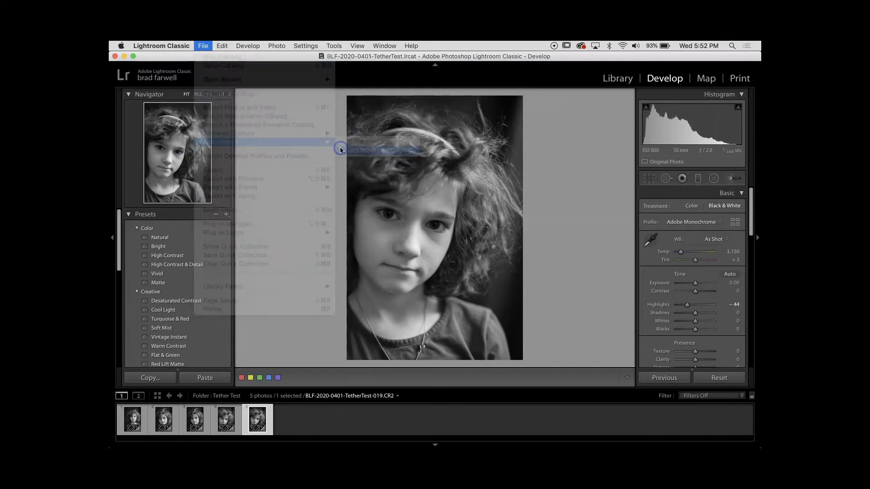
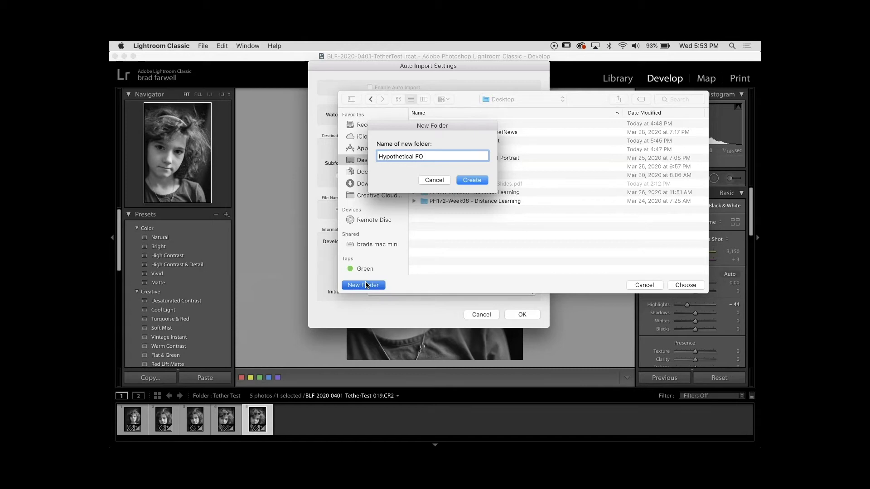
type("lder")
key("Return")
left_click(680, 288)
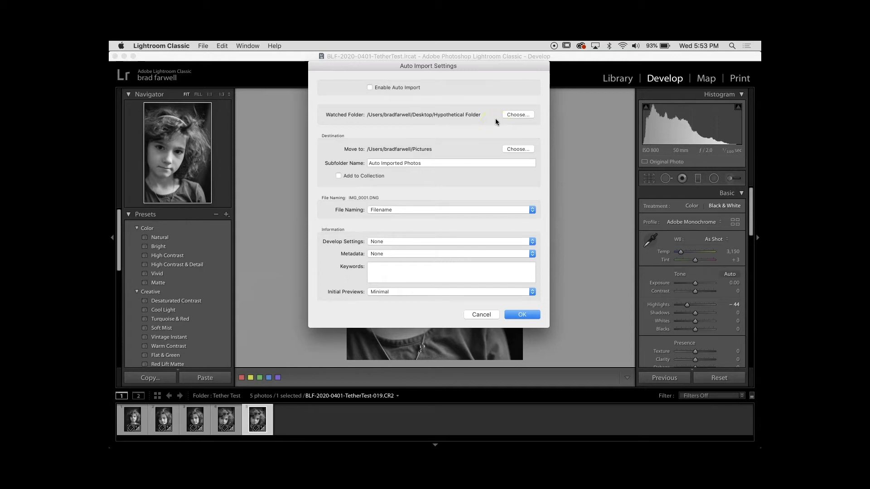
Step: Set the auto import destination to the existing BLF-2020-0401-TetherTest-RAW folder within the Desktop project folder
left_click(517, 149)
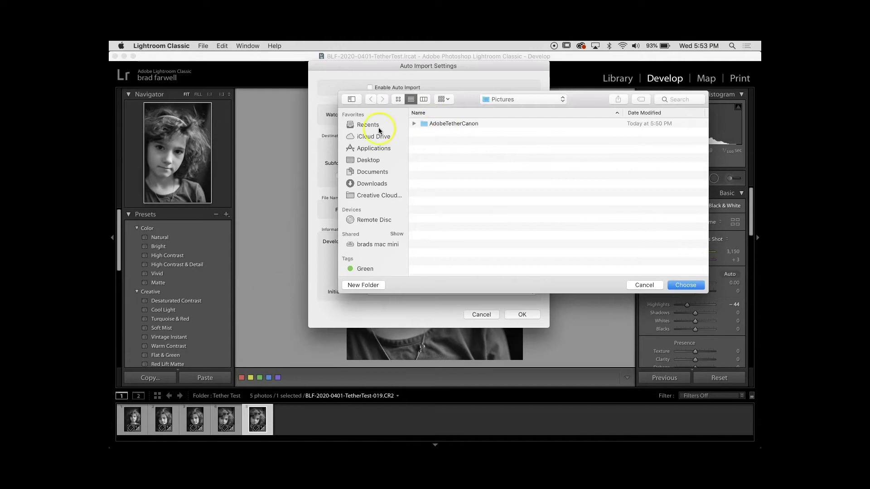
left_click(370, 161)
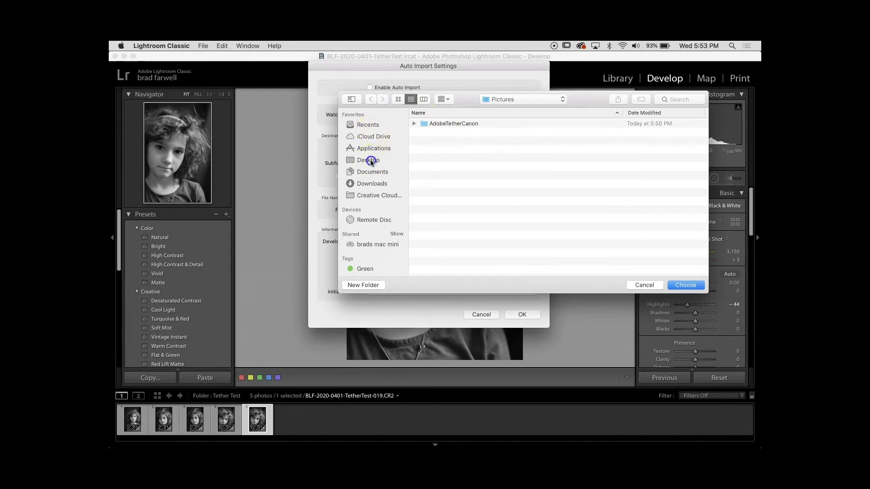
double_click(459, 139)
double_click(467, 140)
left_click(626, 254)
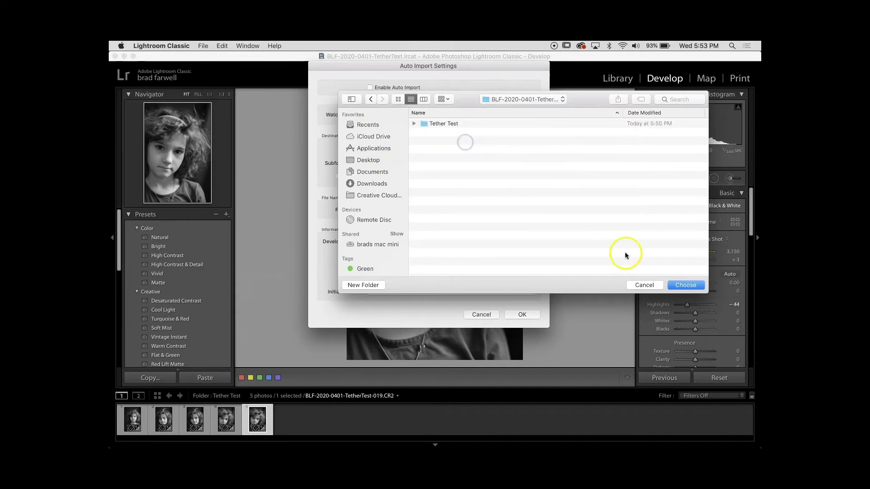
left_click(678, 283)
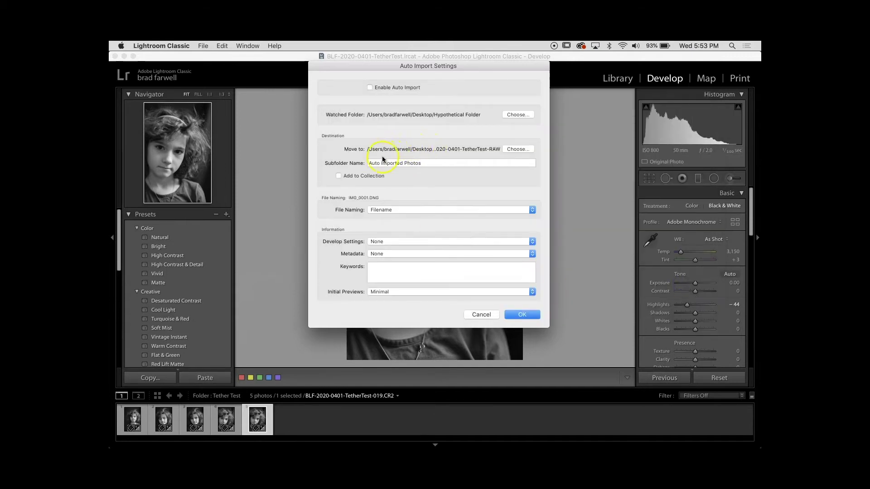
Step: Set the auto import file naming to Custom Name - Sequence with the custom text "BLF-2020-0401-TetherTest"
triple_click(417, 163)
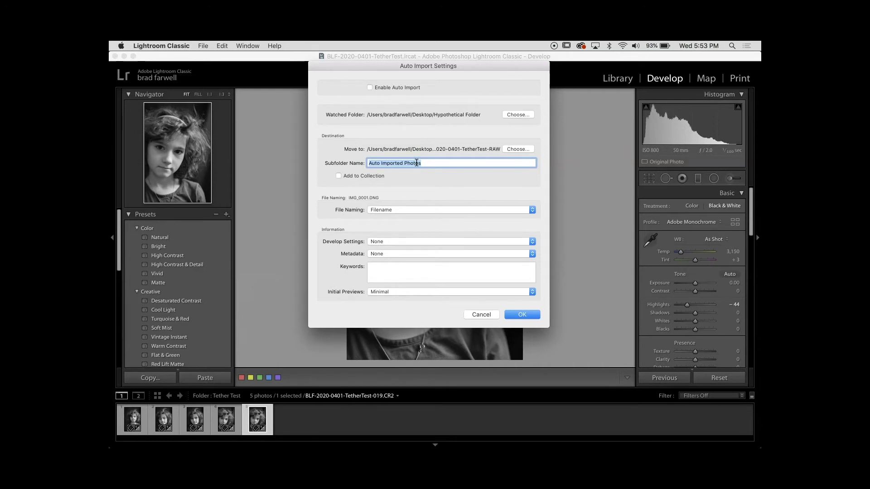
left_click(393, 211)
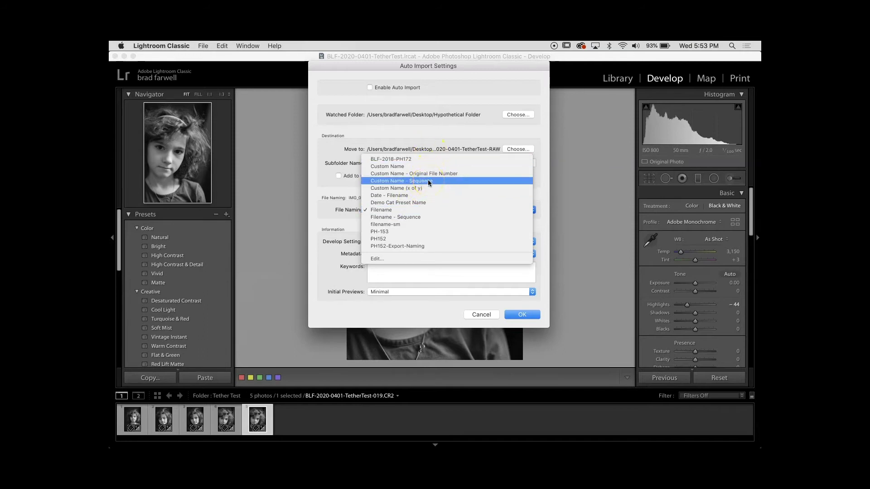
left_click(427, 181)
left_click(413, 220)
type("BLF-2020-0401-TetherTest")
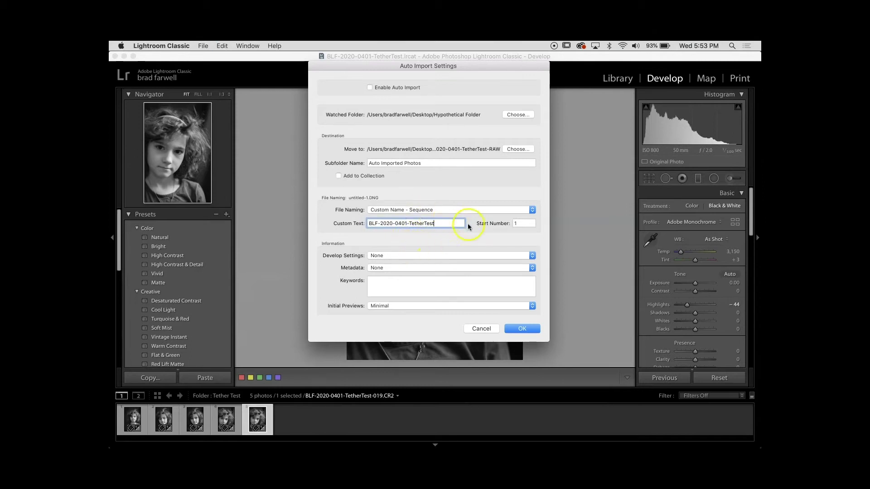
Step: Set the auto import's Develop Settings to the user preset "black and white portrait"
left_click(405, 255)
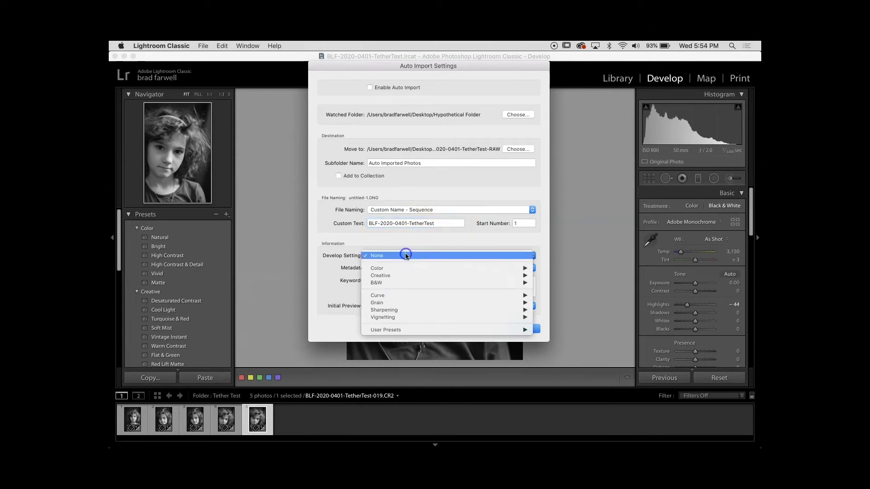
mouse_move(401, 268)
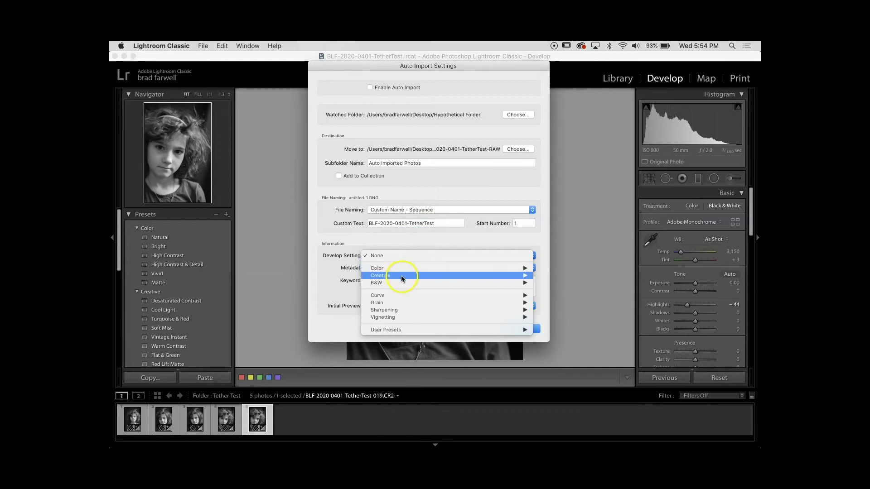
mouse_move(407, 329)
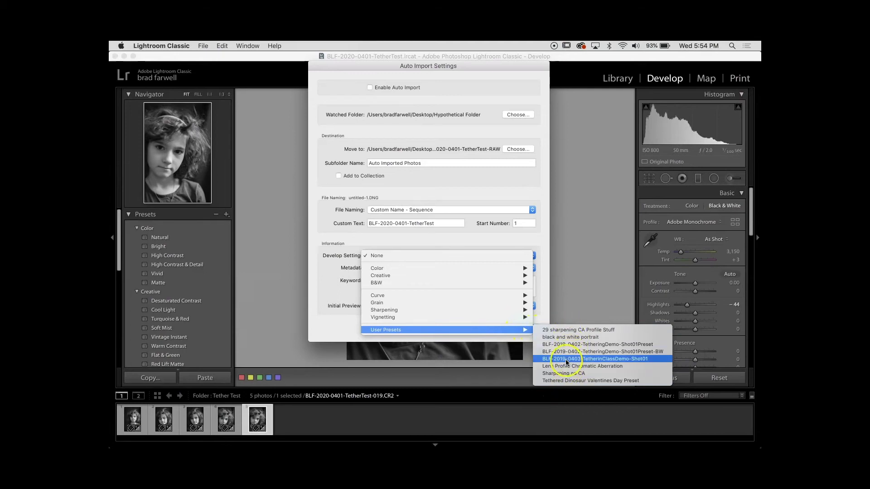
left_click(574, 339)
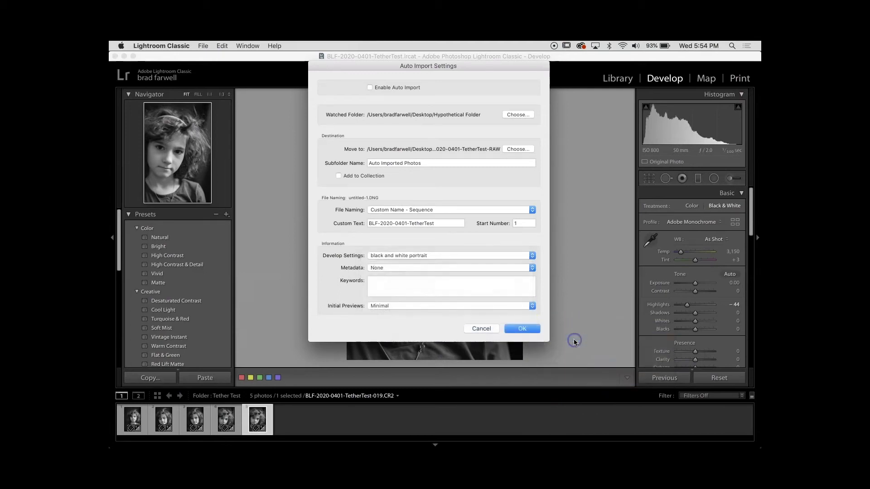
Step: Set the auto import's Metadata to the "2020 General Copyright" preset and enter the keywords "Tethering, Remote, portrait"
left_click(482, 266)
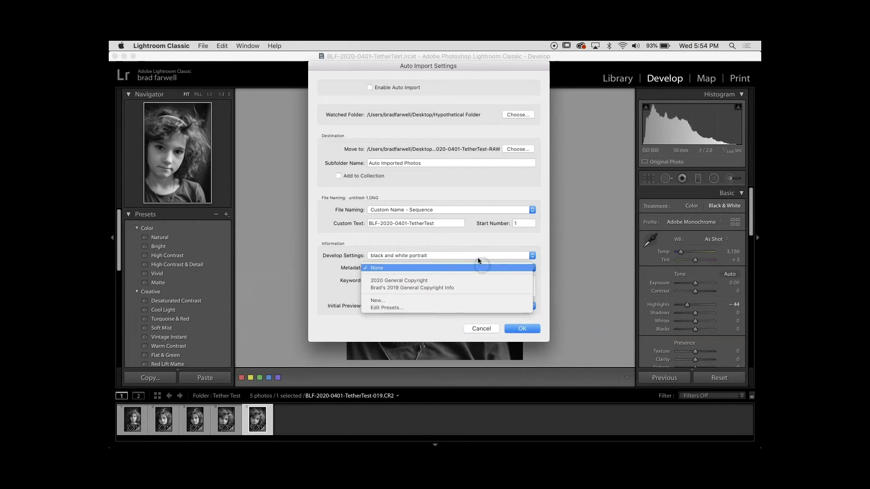
left_click(472, 281)
left_click(472, 284)
type("Tethe")
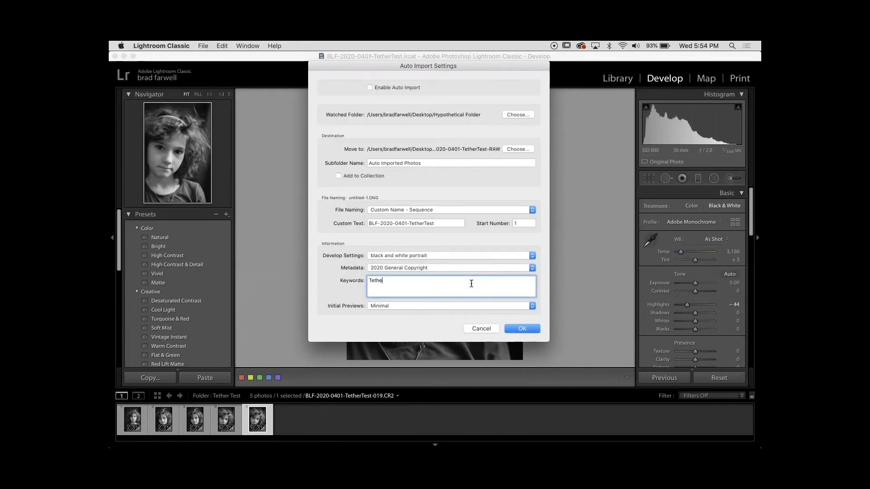
type("ring, Remote, por")
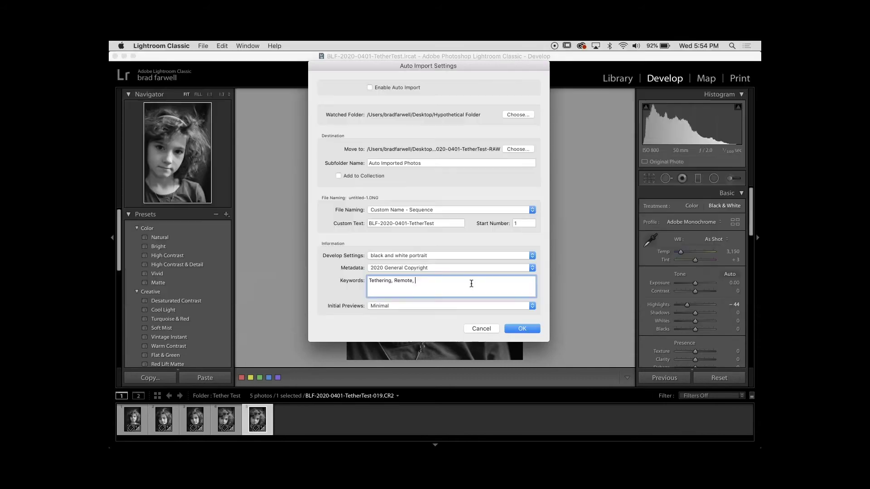
left_click(474, 288)
Step: Set the auto import's Initial Previews to Standard and save the Auto Import Settings
left_click(444, 306)
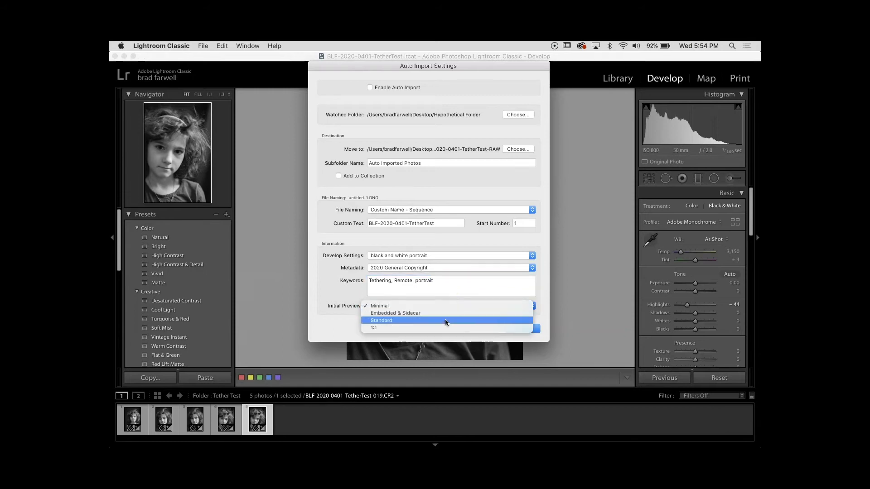
left_click(448, 320)
left_click(528, 328)
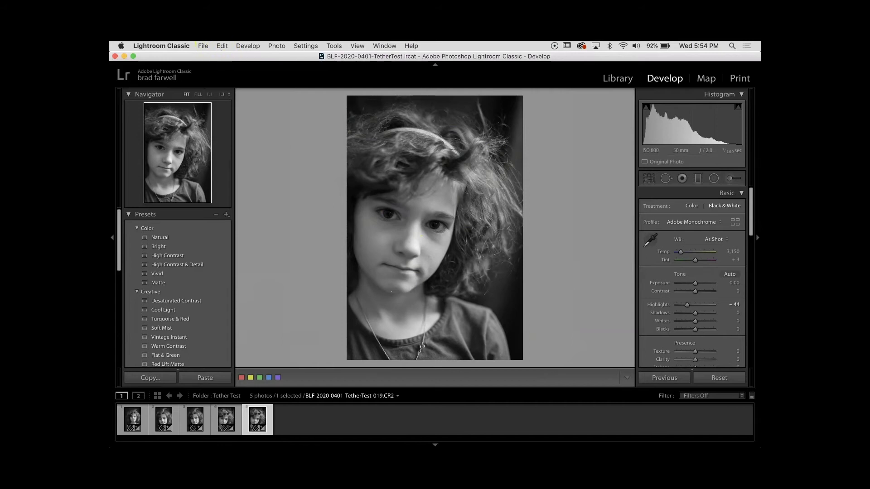
Step: Bring up the Auto Import commands
left_click(203, 46)
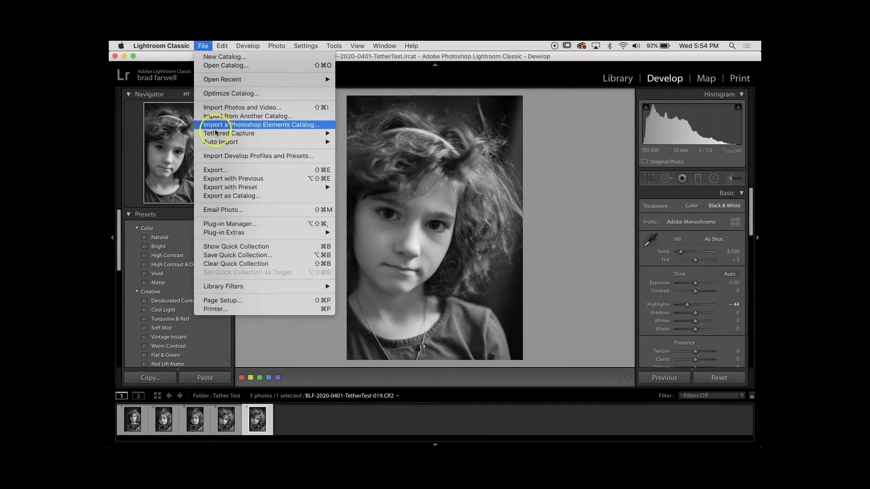
mouse_move(216, 147)
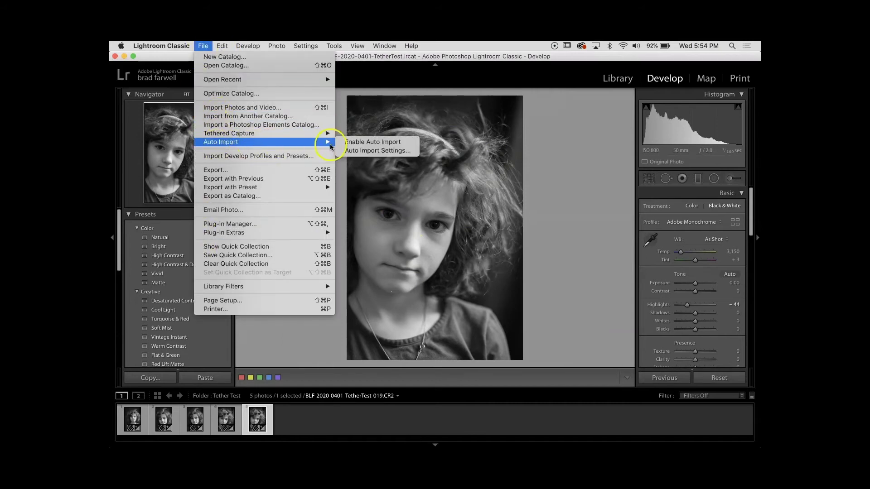